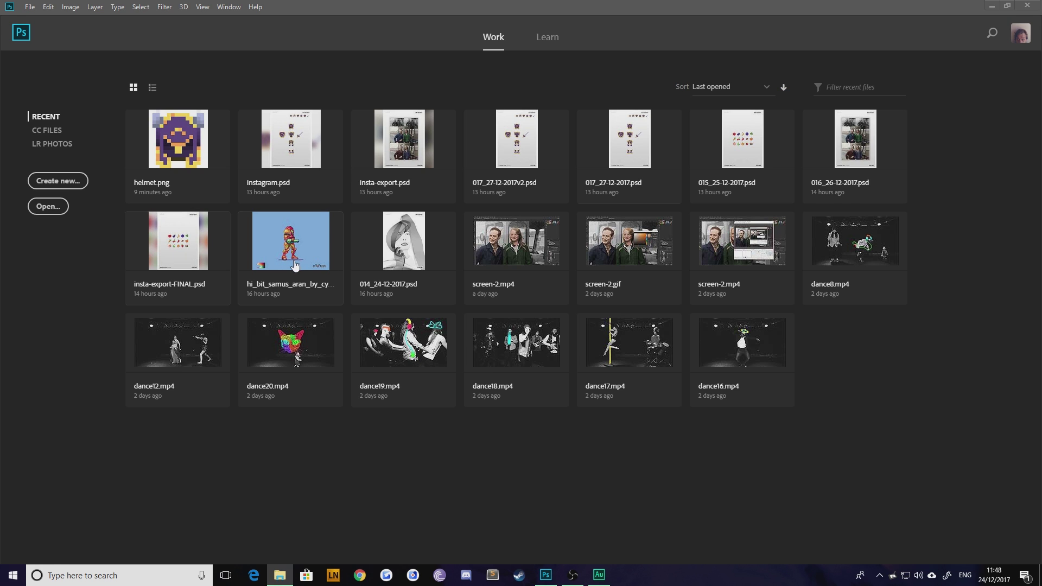
# Bring Photoshop's Home screen forward, showing helmet.png among the recent files.
pyautogui.click(213, 174)
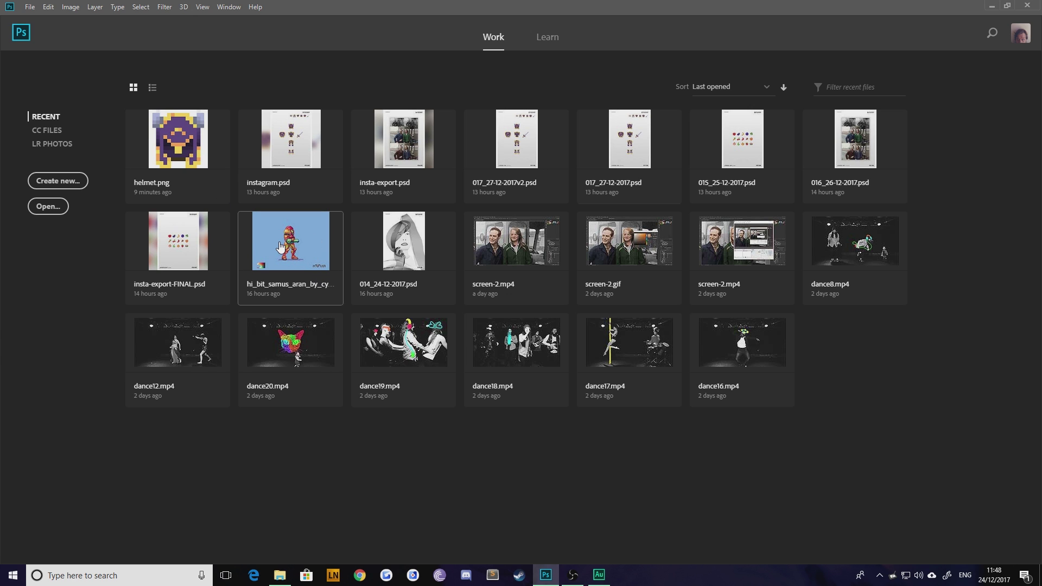
# Open helmet.png and sample the helmet's purple as the foreground colour with the Eyedropper.
pyautogui.click(205, 167)
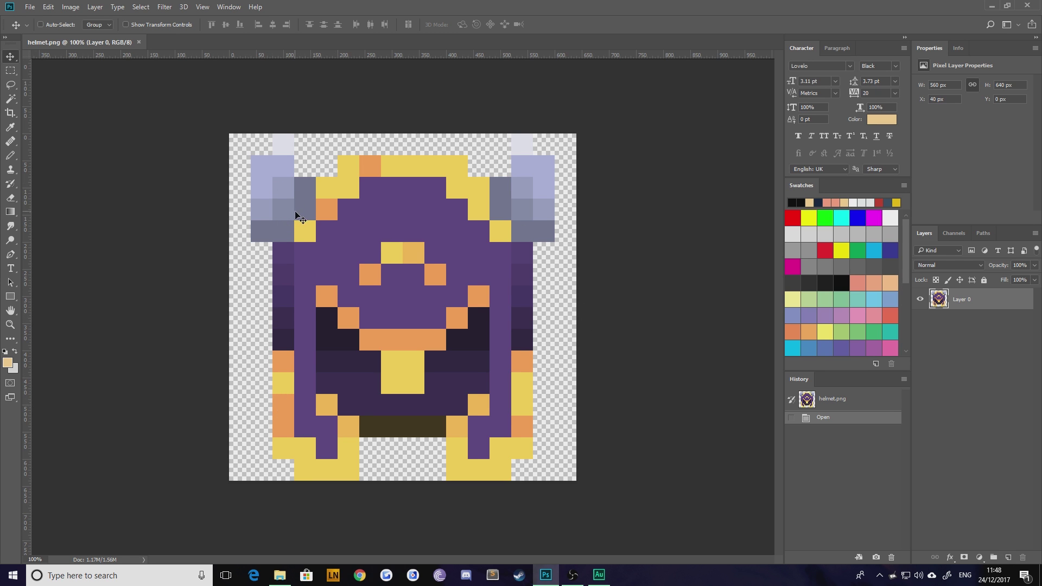
pyautogui.press('i')
pyautogui.click(373, 221)
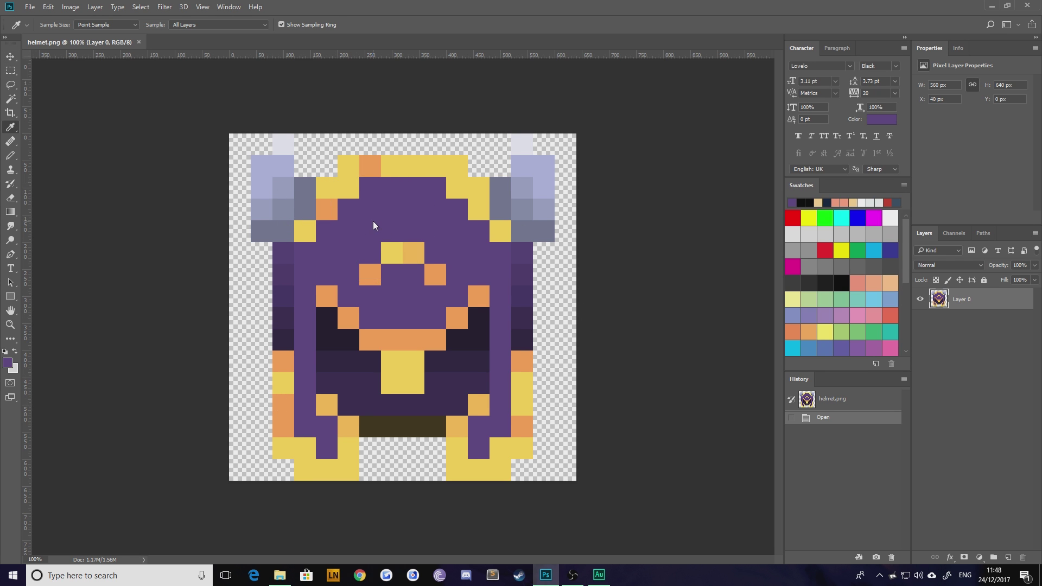
# Add the sampled purple as a swatch named 'purple', then return to the Move tool.
pyautogui.click(8, 362)
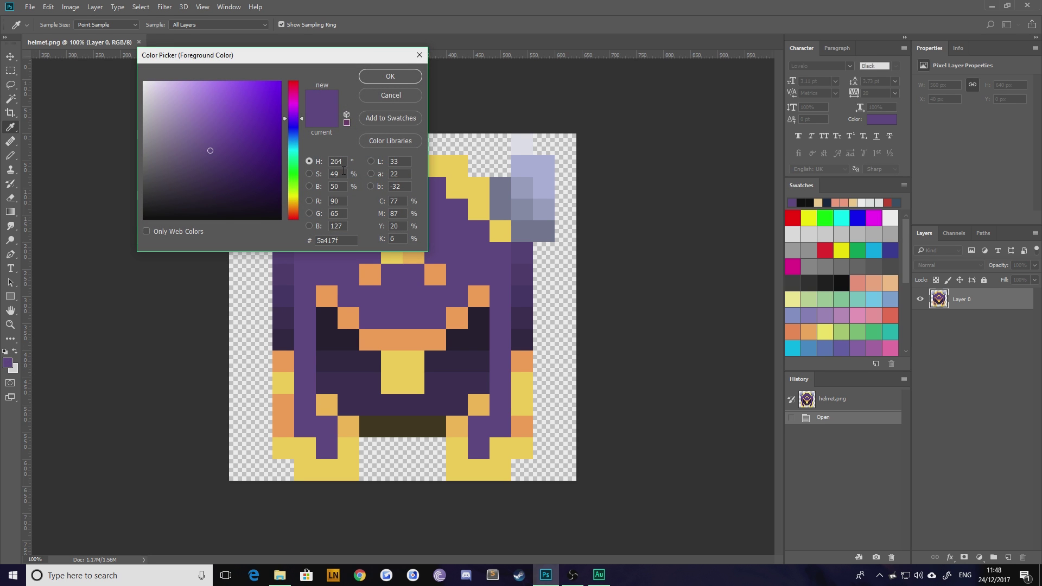
pyautogui.click(376, 119)
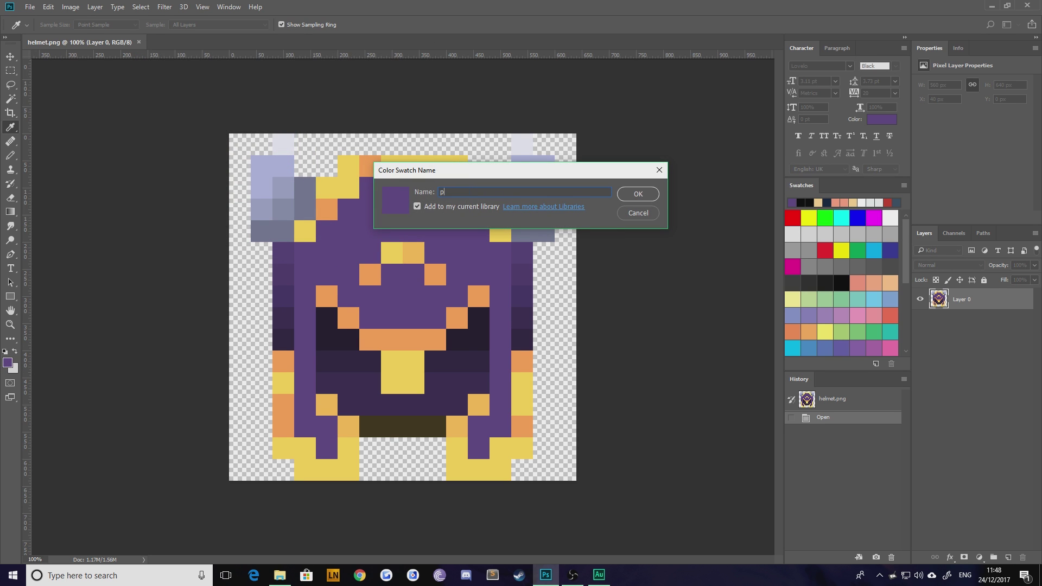
pyautogui.write('purple')
pyautogui.click(629, 196)
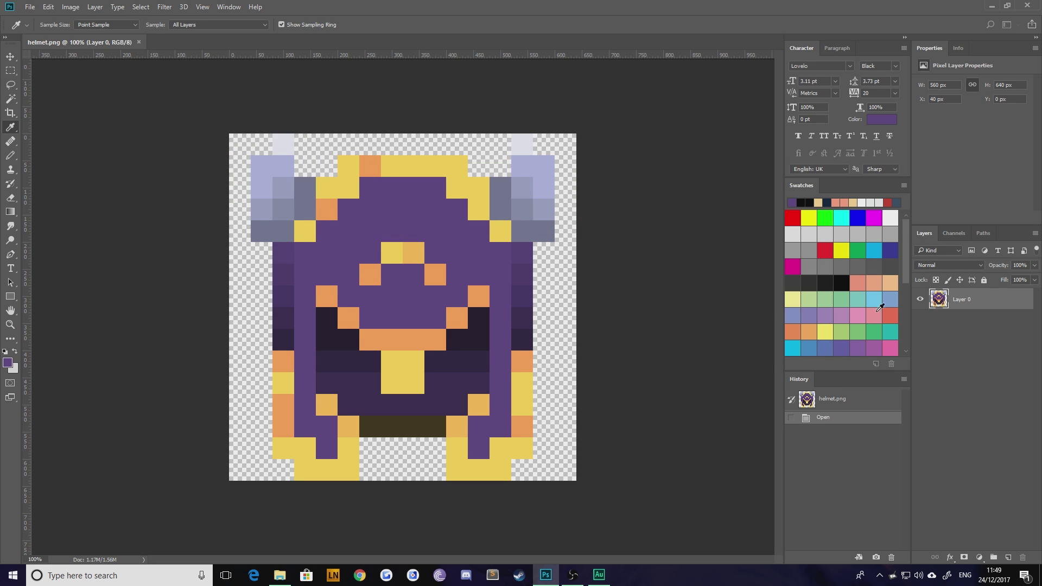
pyautogui.click(906, 310)
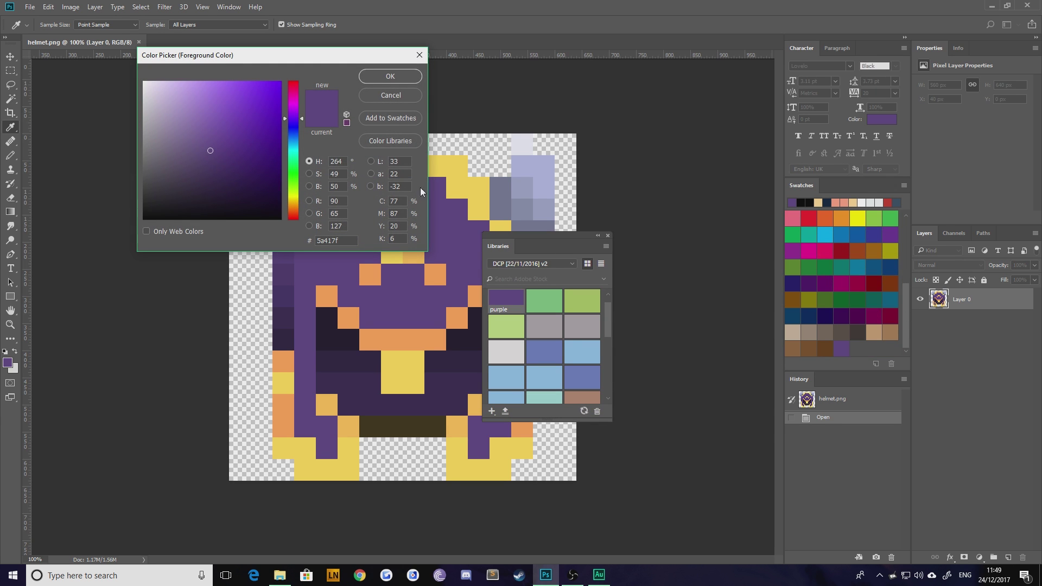
pyautogui.click(608, 235)
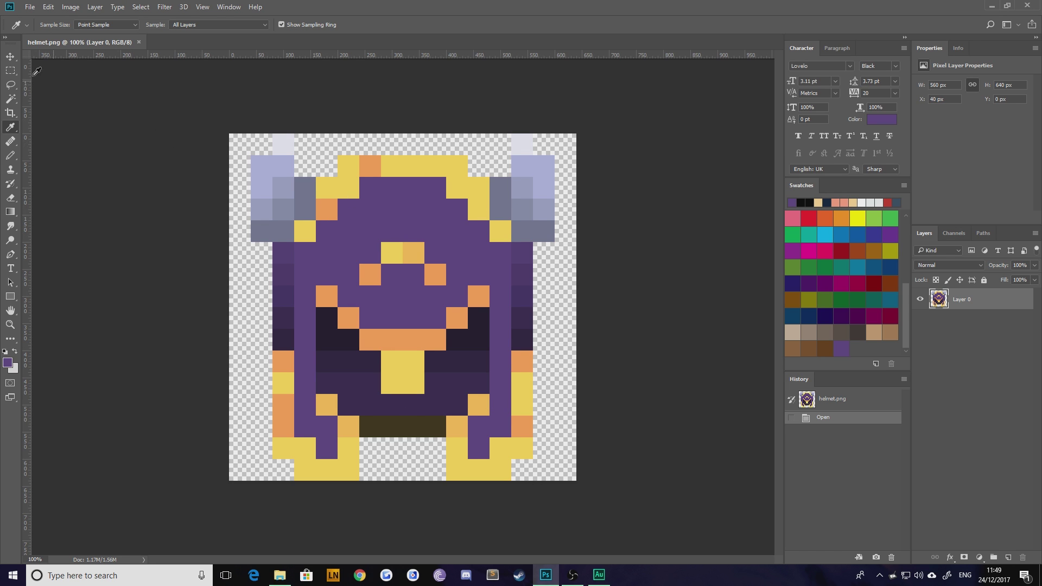
pyautogui.click(9, 57)
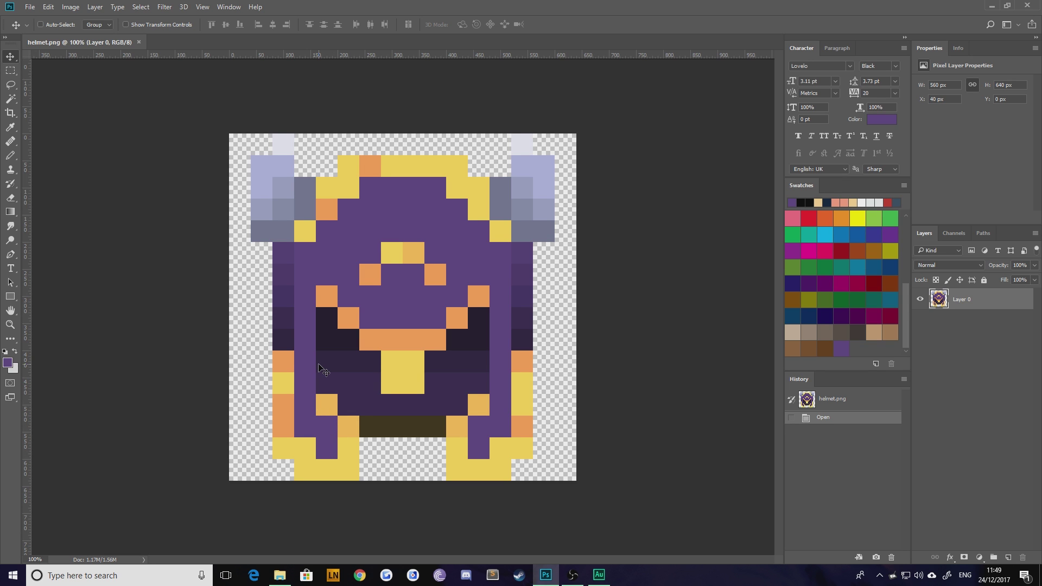
# Convert helmet.png to Indexed Color with an Exact palette, Transparency on and Matte None.
pyautogui.click(70, 7)
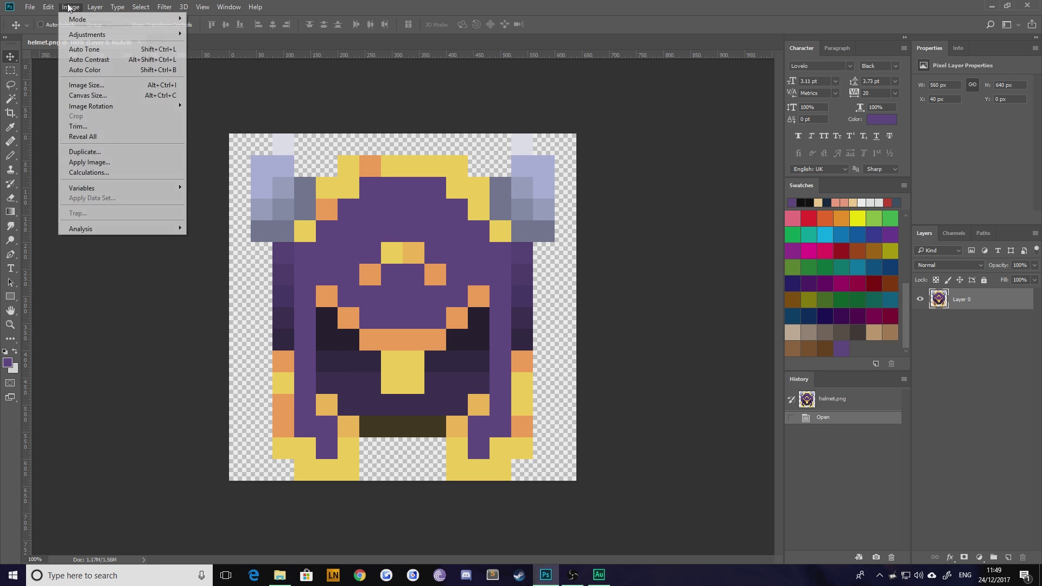
pyautogui.moveTo(71, 19)
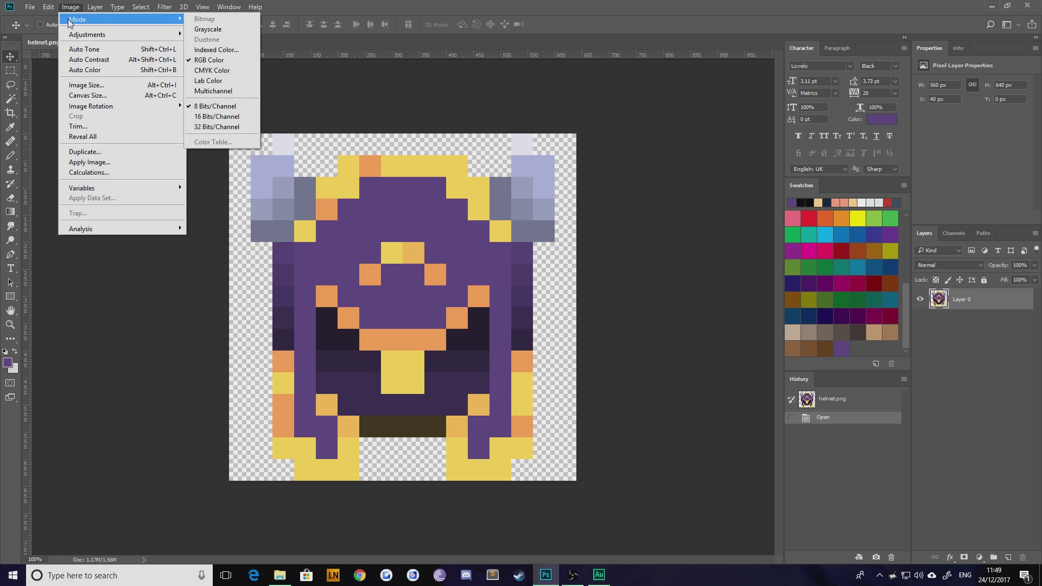
pyautogui.click(226, 52)
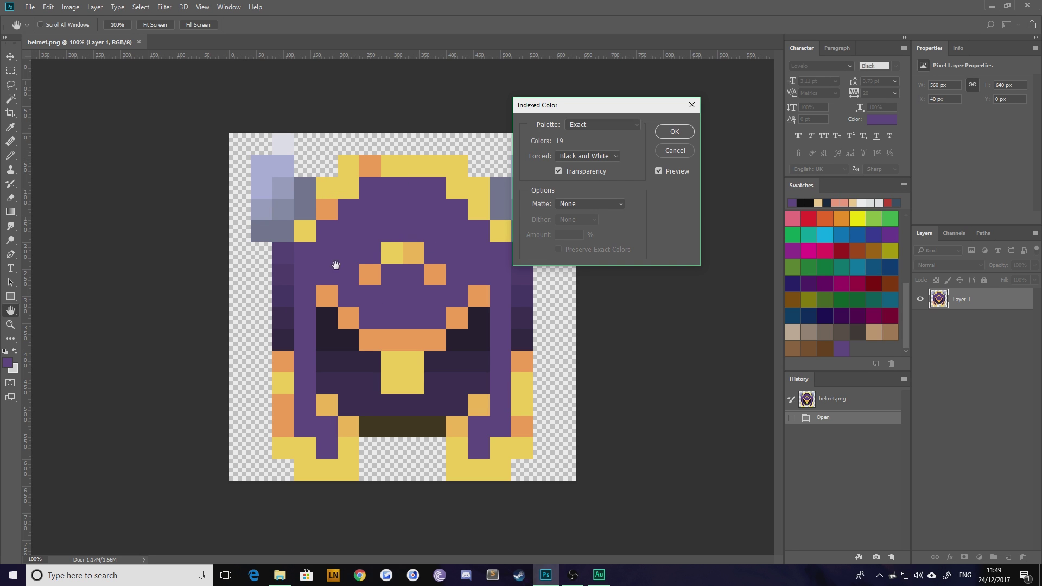
pyautogui.moveTo(567, 108); pyautogui.dragTo(544, 112)
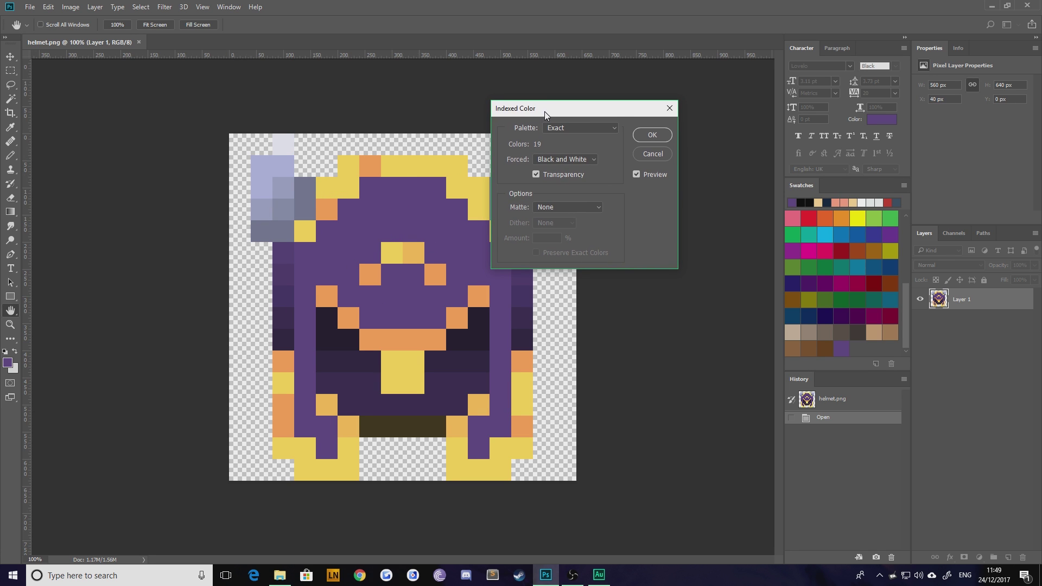
pyautogui.click(556, 128)
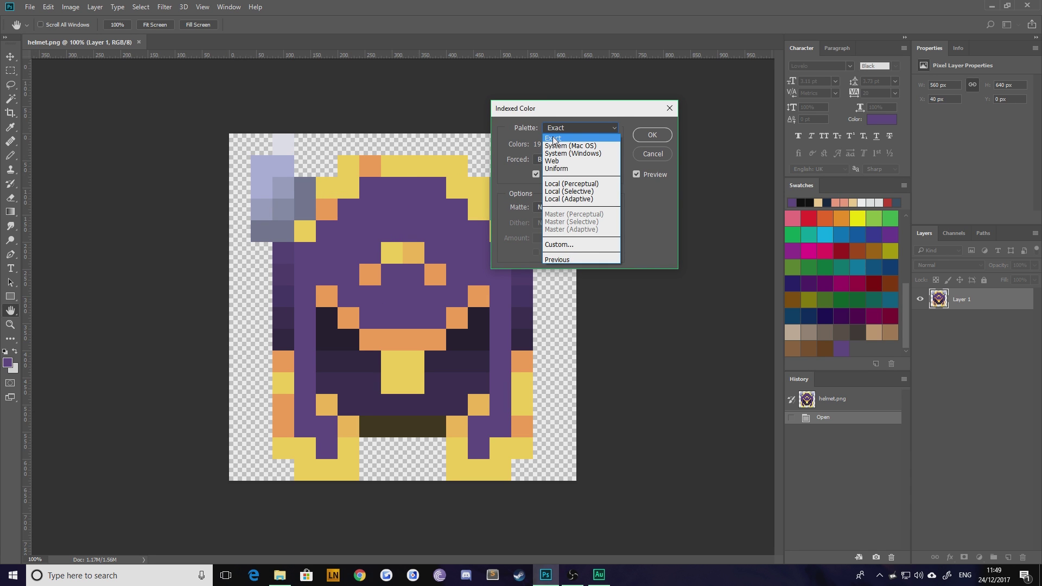
pyautogui.click(553, 138)
pyautogui.click(552, 131)
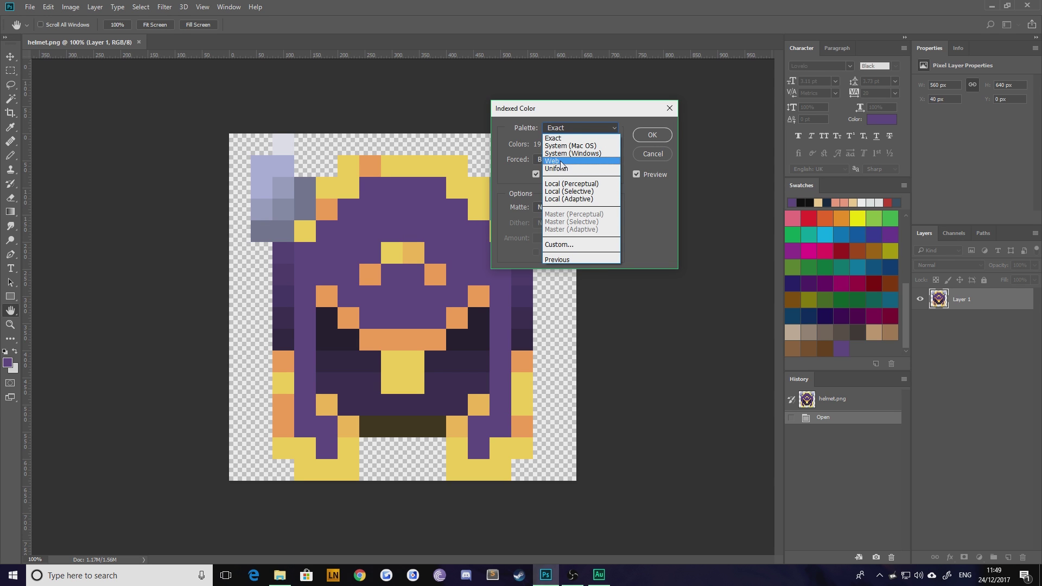
pyautogui.click(563, 139)
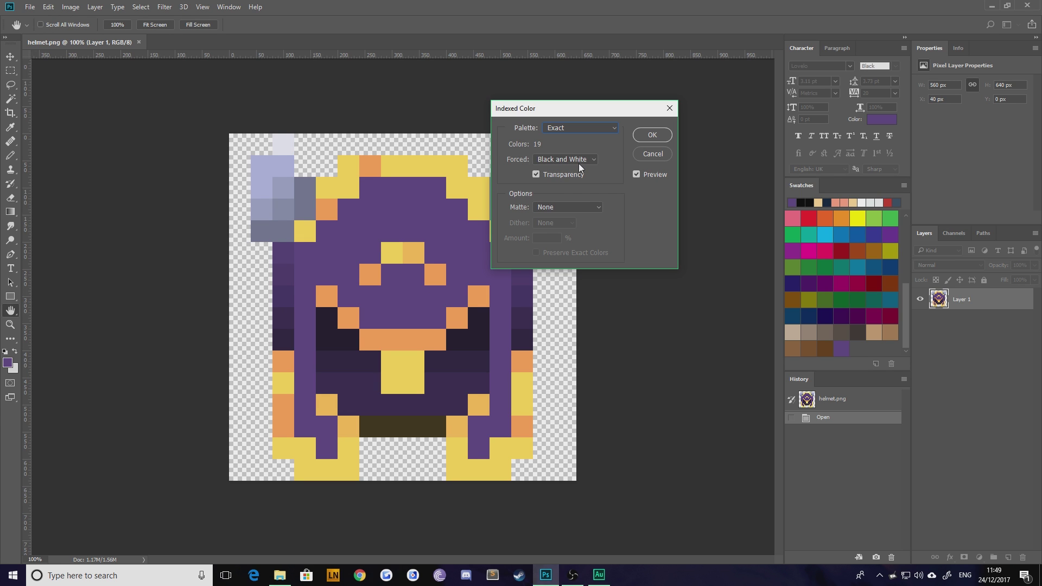
pyautogui.click(572, 207)
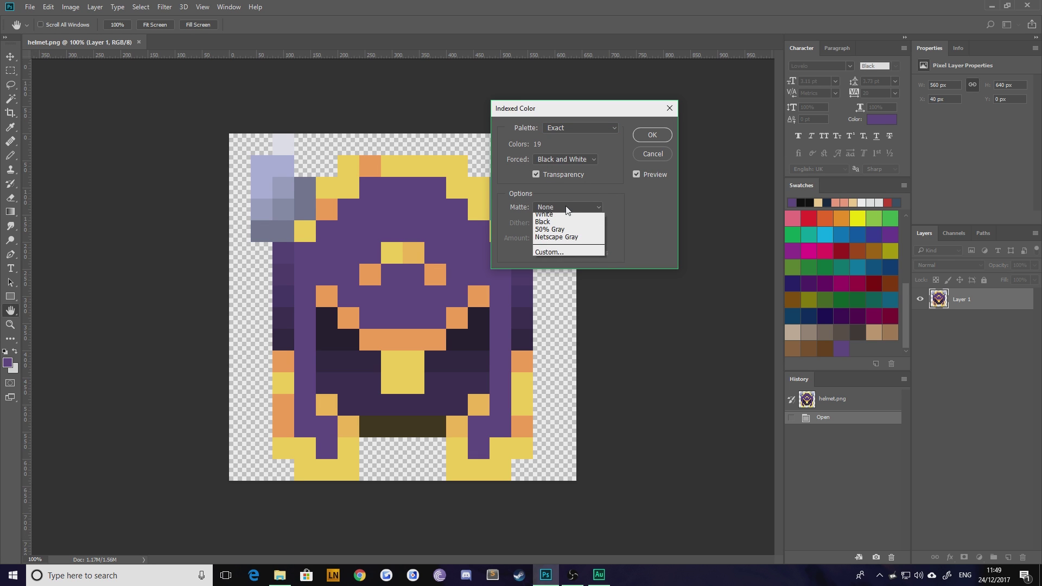
pyautogui.click(542, 218)
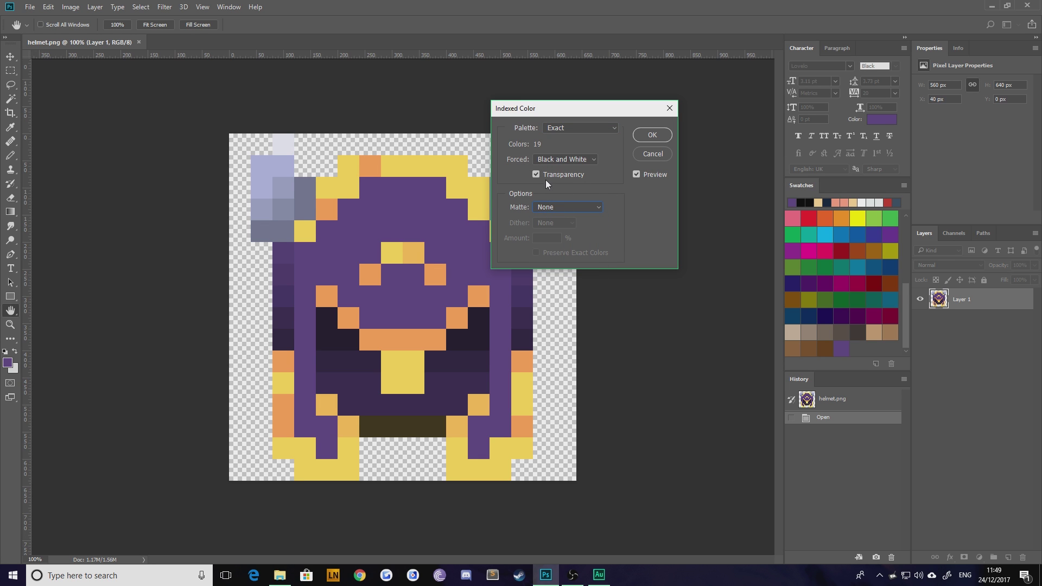
pyautogui.click(651, 136)
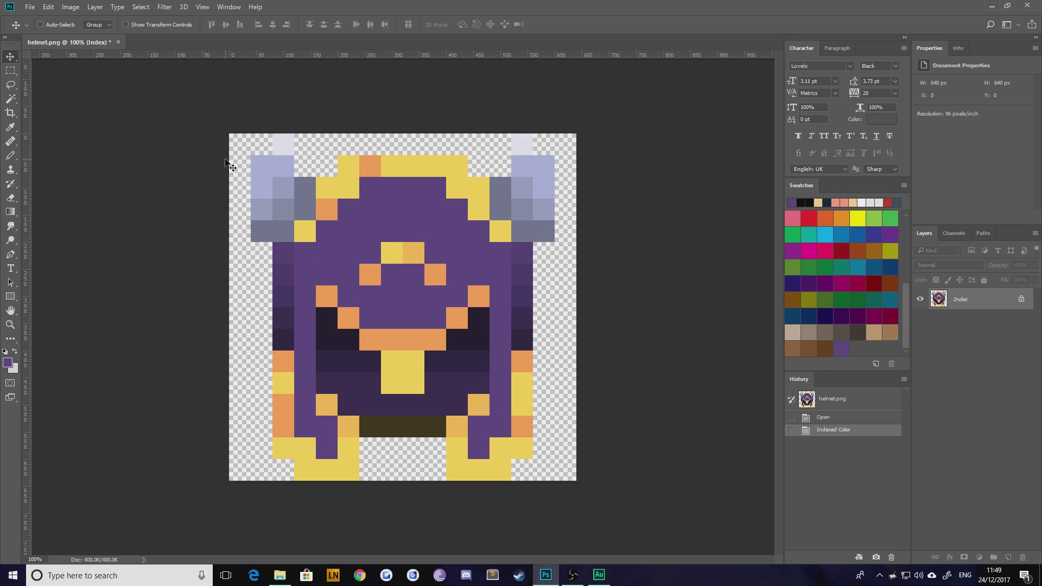
# Open the helmet image's Color Table from Image > Mode.
pyautogui.click(70, 7)
pyautogui.moveTo(79, 21)
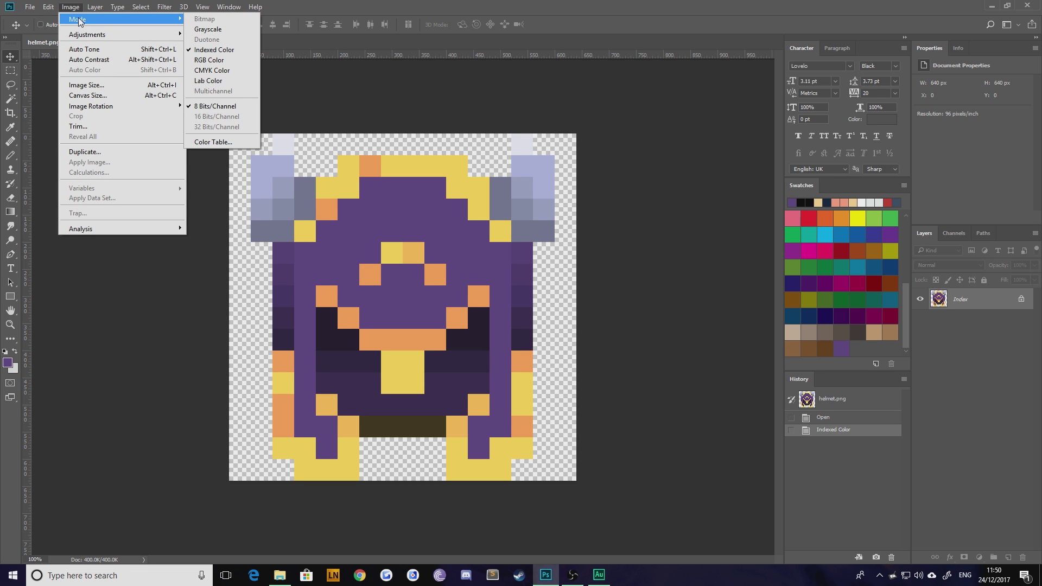
pyautogui.click(214, 142)
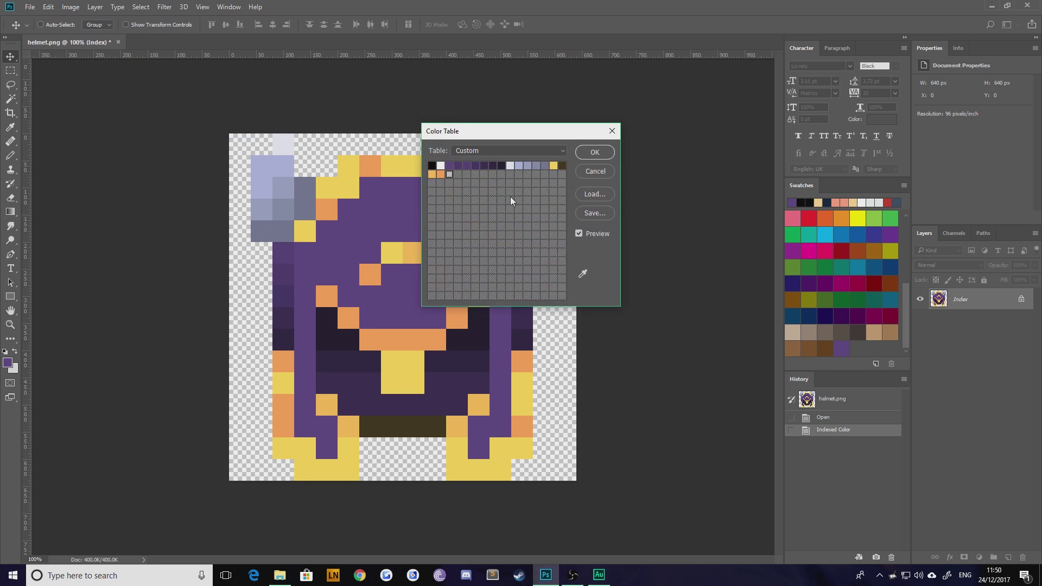
pyautogui.moveTo(459, 132); pyautogui.dragTo(547, 133)
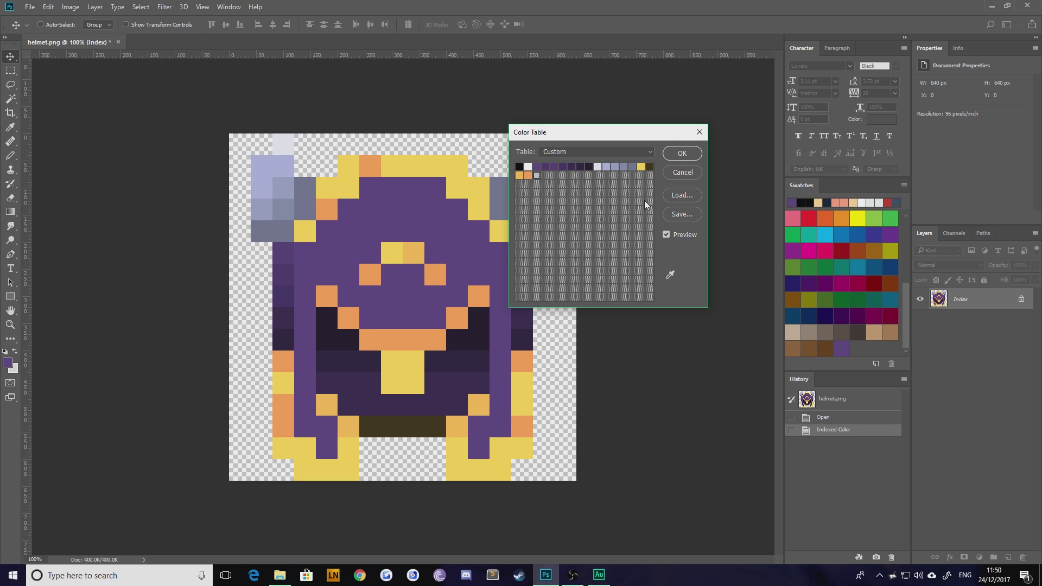
# Save the colour table as helmet.act on the Desktop and close the Color Table dialog.
pyautogui.click(681, 214)
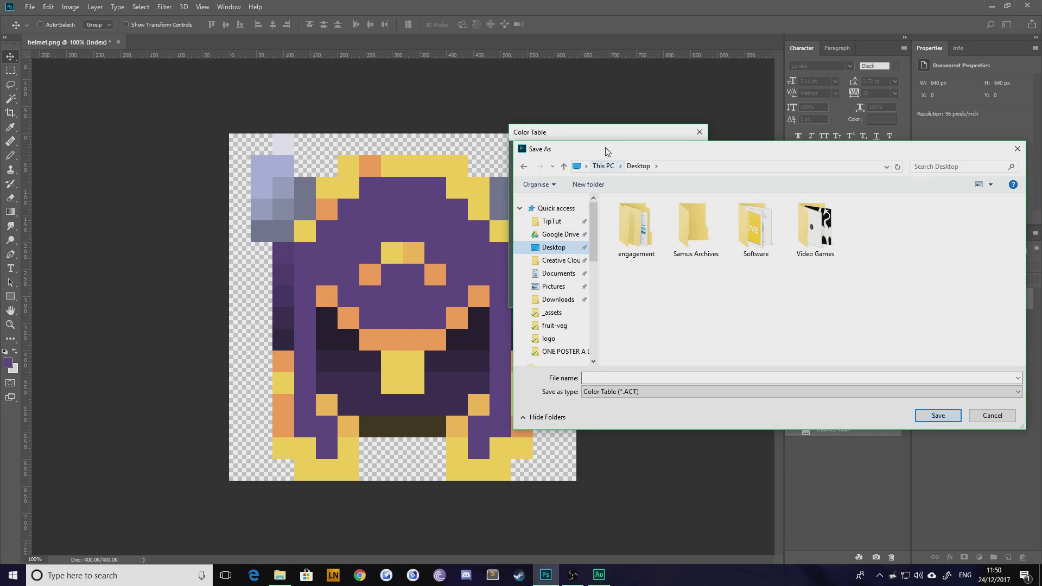
pyautogui.moveTo(604, 149); pyautogui.dragTo(375, 117)
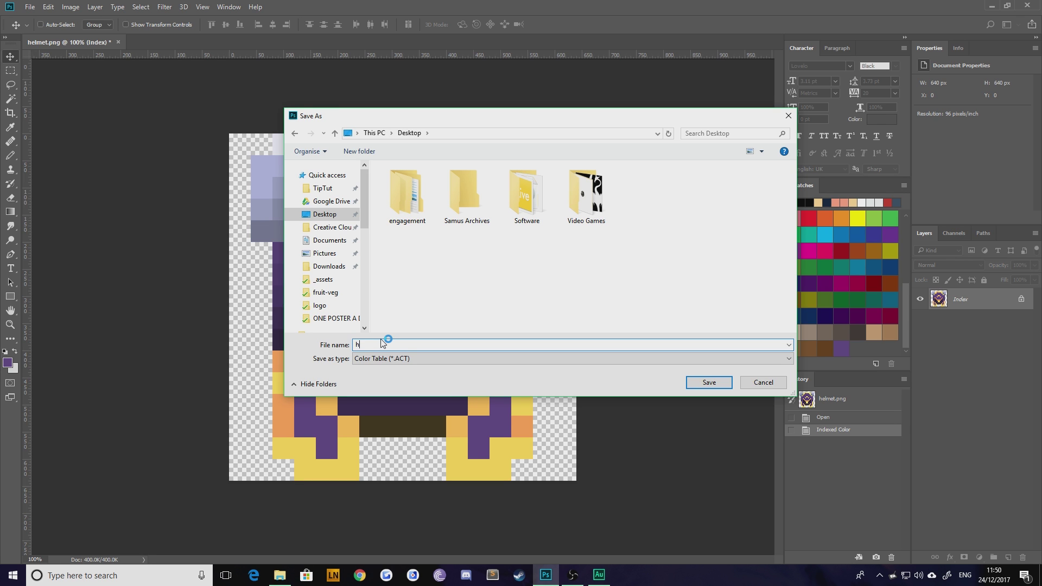
pyautogui.write('elmet')
pyautogui.press('Return')
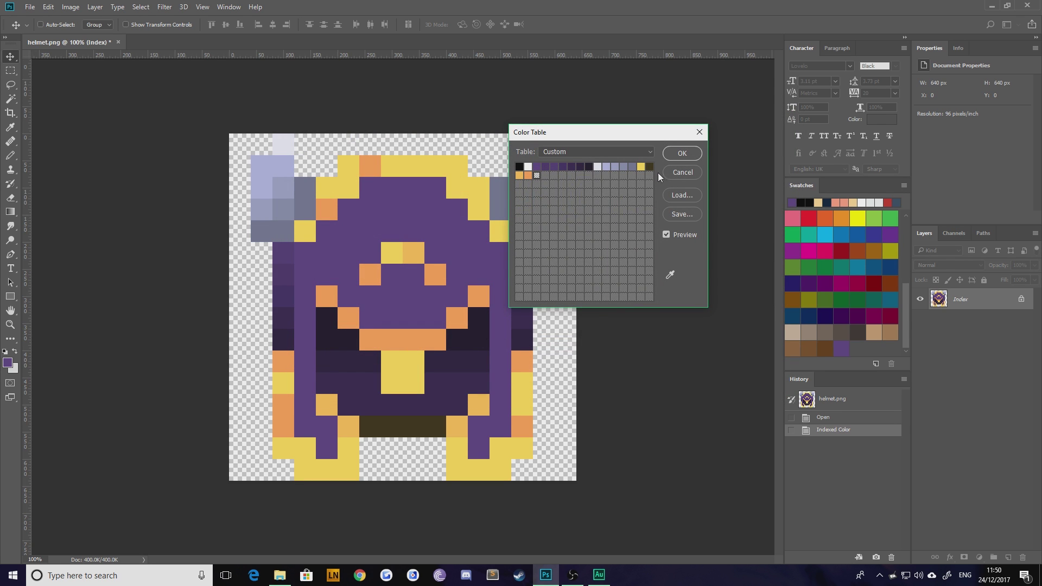
pyautogui.click(678, 154)
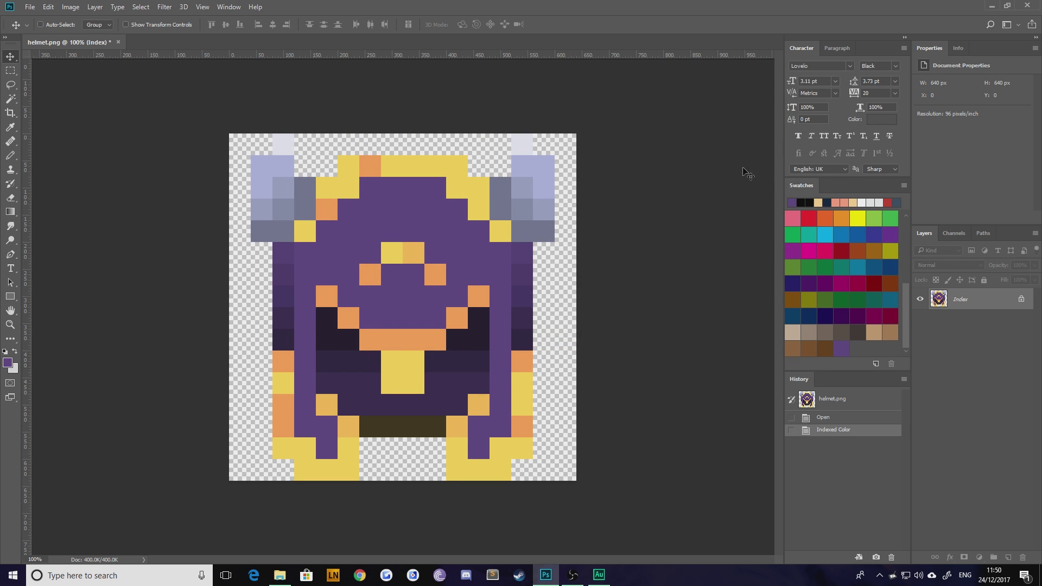
# Choose Replace Swatches from the Swatches panel menu without saving the current swatches.
pyautogui.click(229, 7)
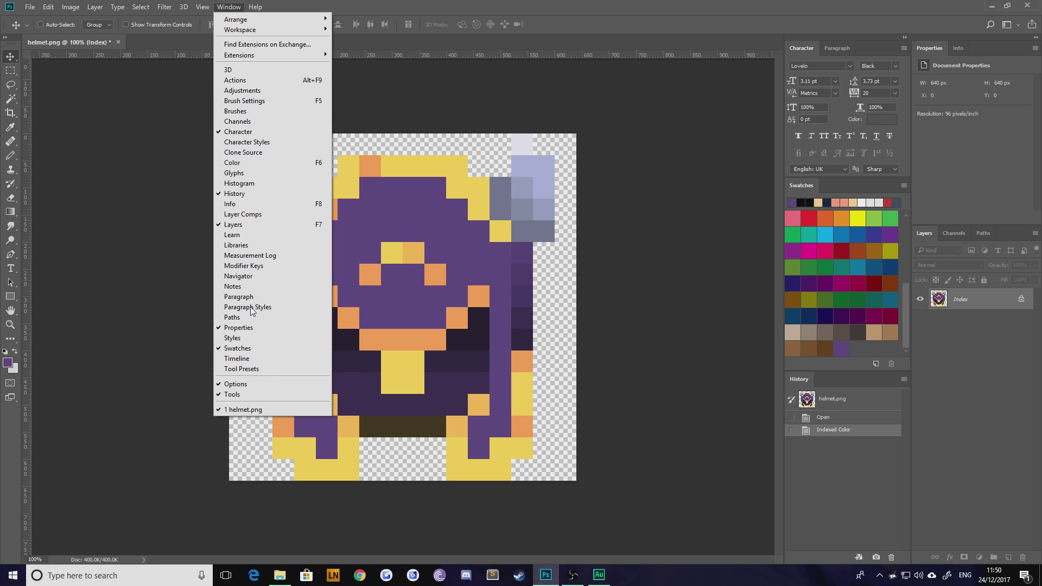
pyautogui.click(903, 186)
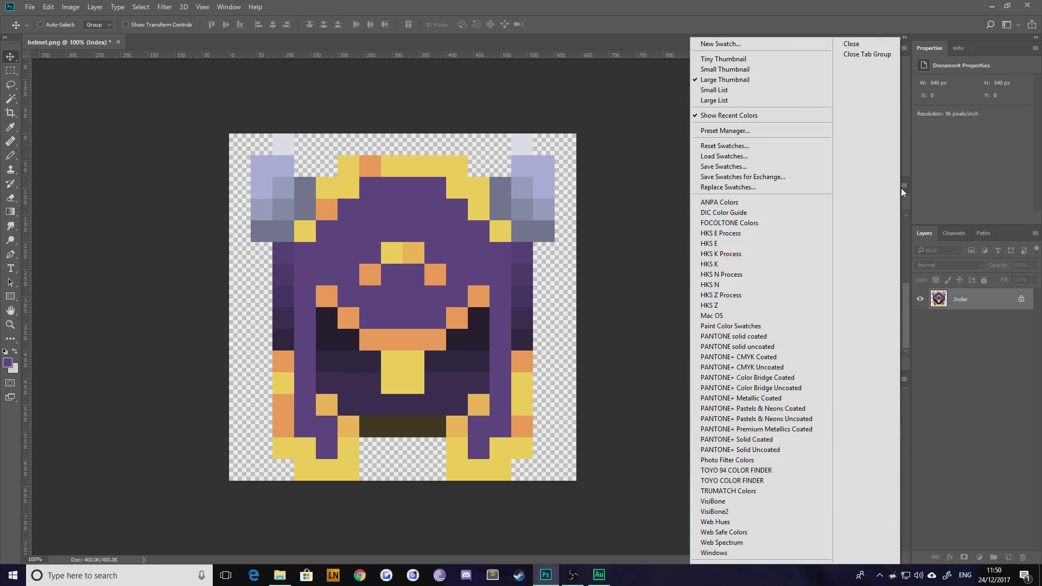
pyautogui.click(743, 187)
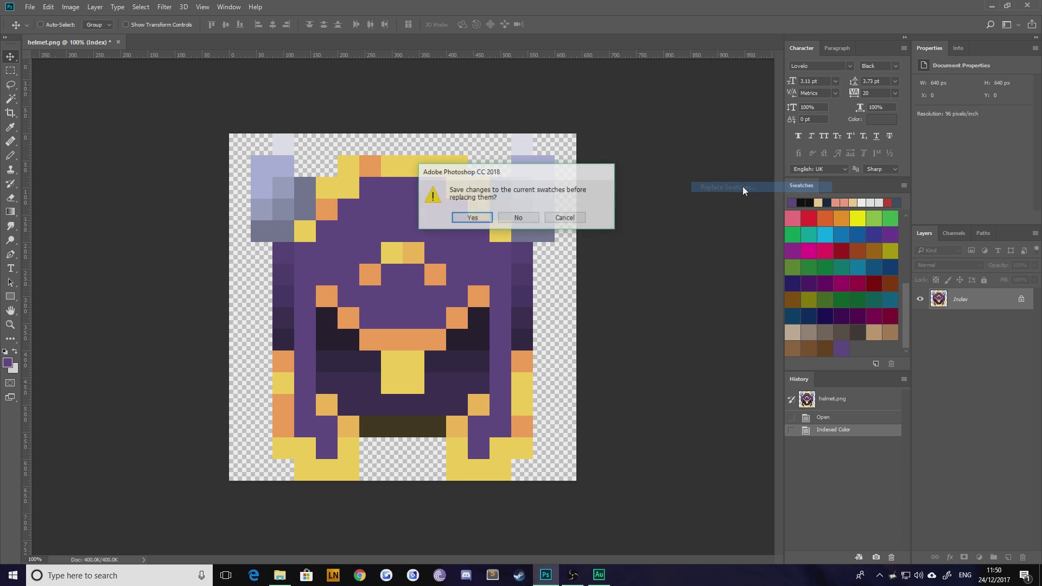
pyautogui.click(509, 220)
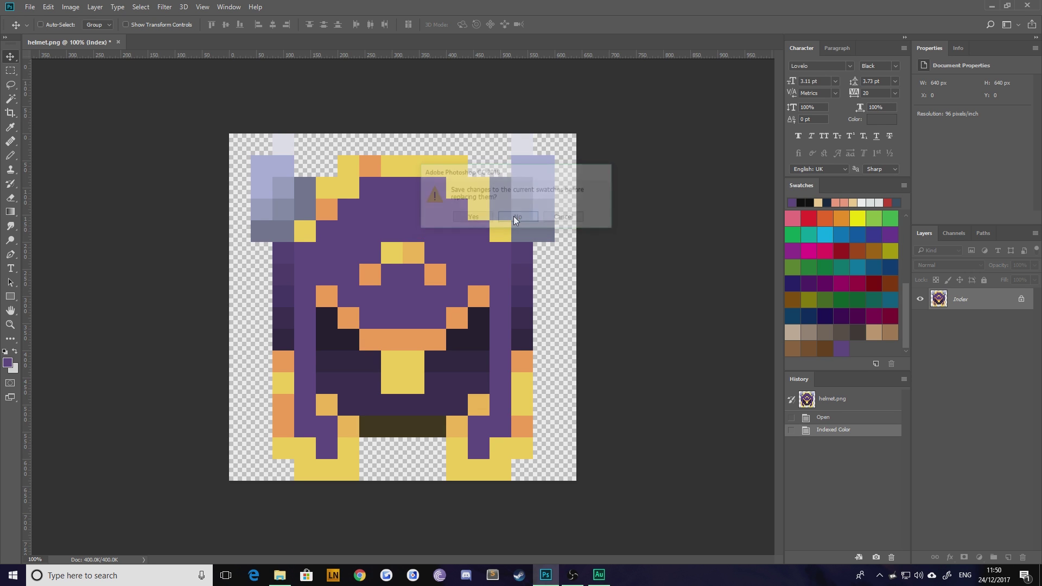
# Load the helmet Color Table (*.ACT) file from the Desktop into the Swatches panel.
pyautogui.scroll(2, 51, 108)
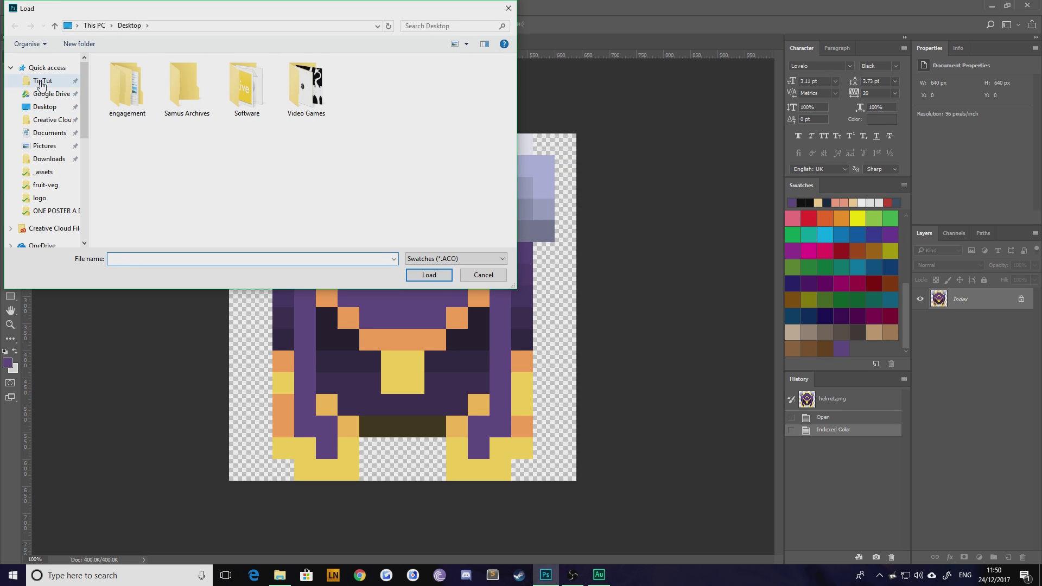
pyautogui.click(486, 259)
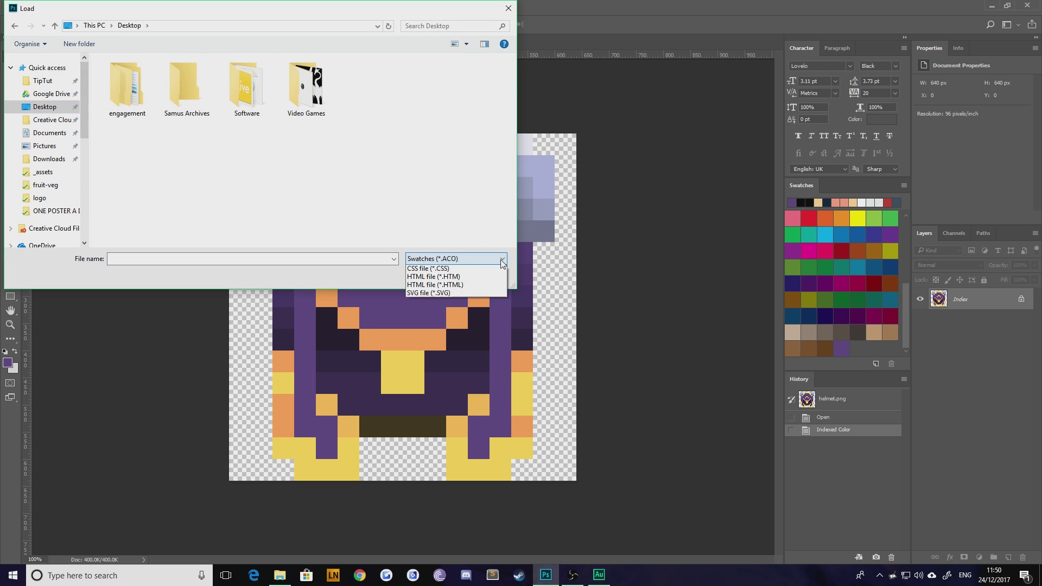
pyautogui.click(466, 278)
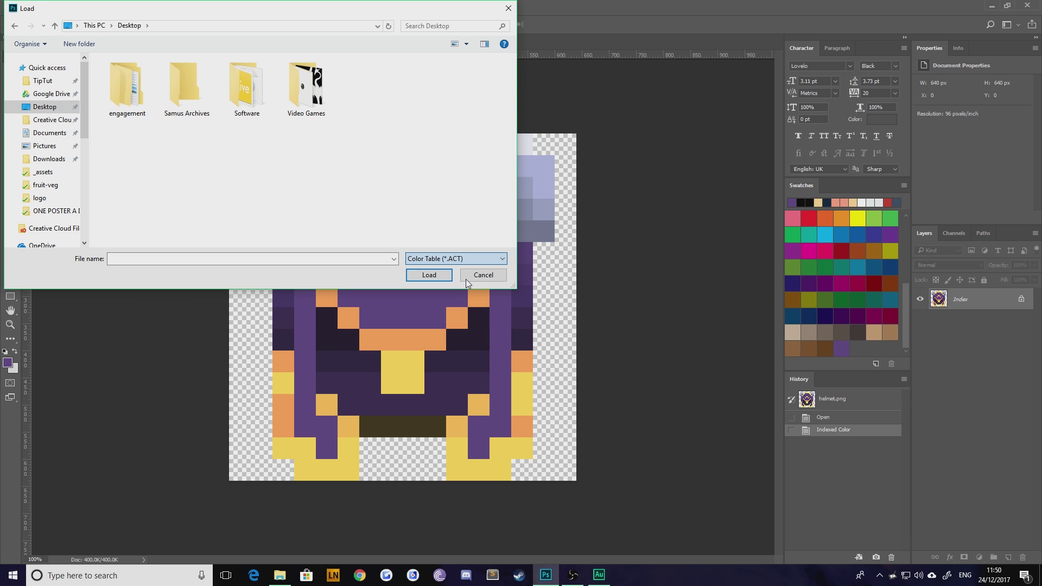
pyautogui.click(365, 87)
pyautogui.click(444, 275)
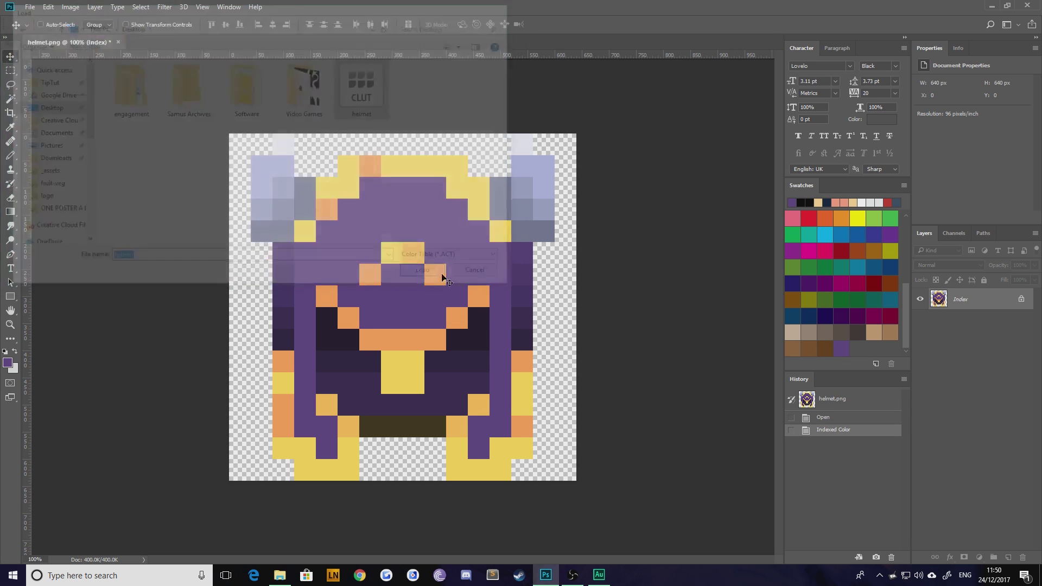